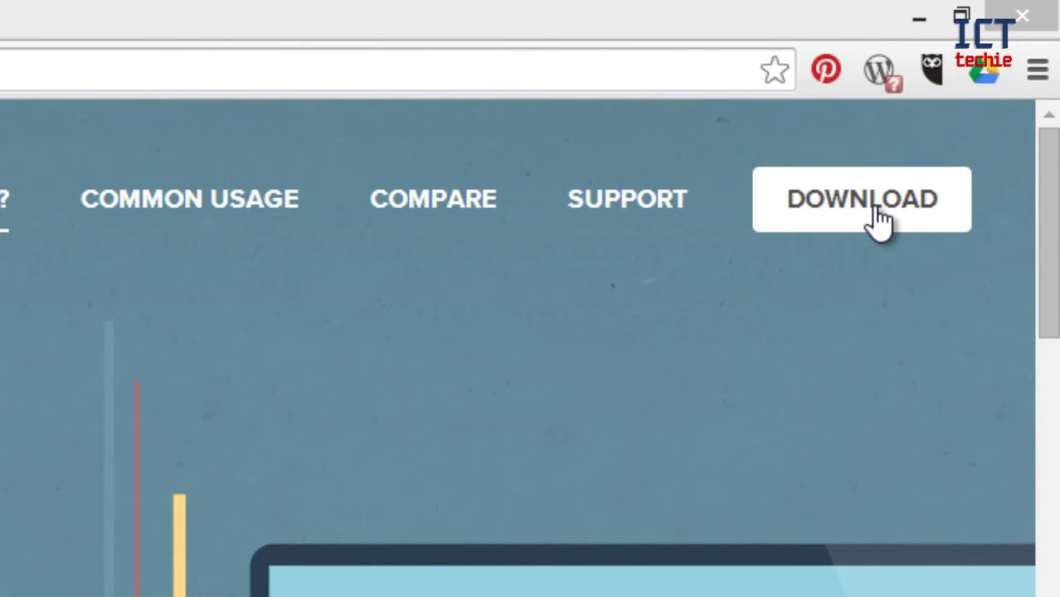
Open the AirServer download links for the free 7-day trial as an already registered user
left_click(877, 209)
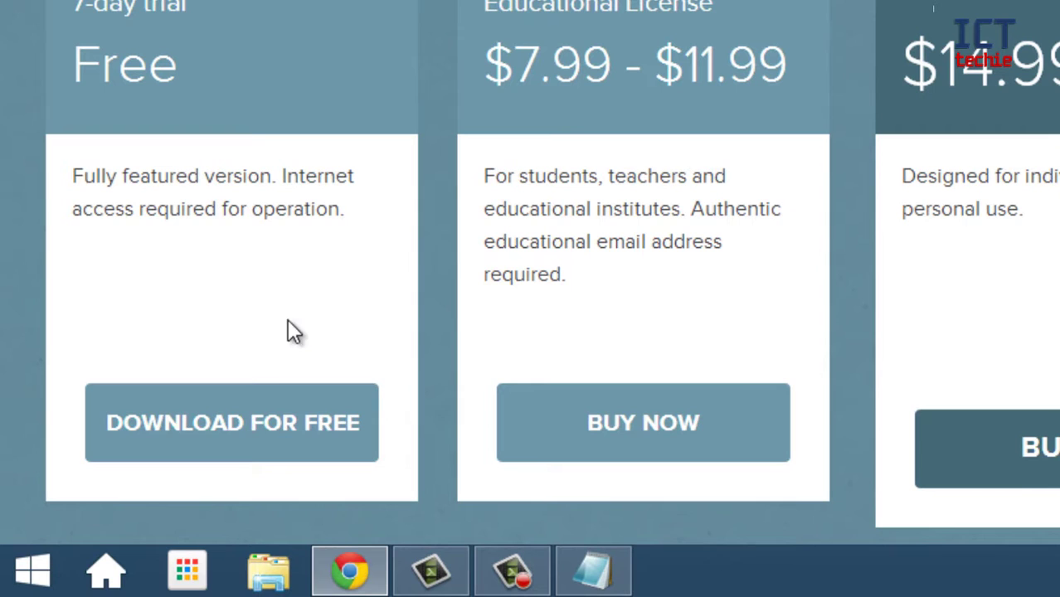
left_click(272, 437)
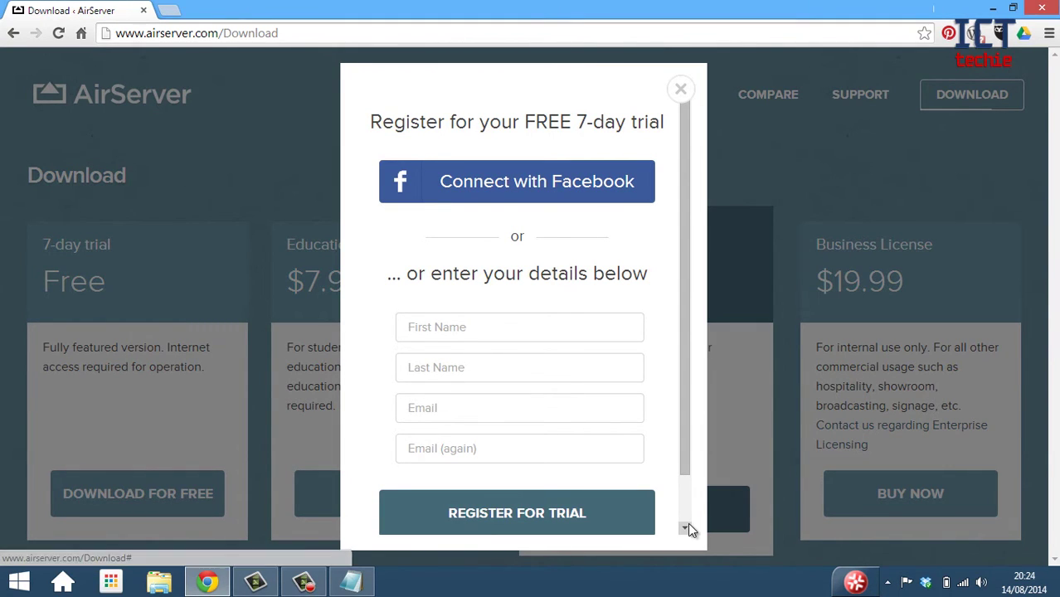
scroll(686, 531, "down", 1)
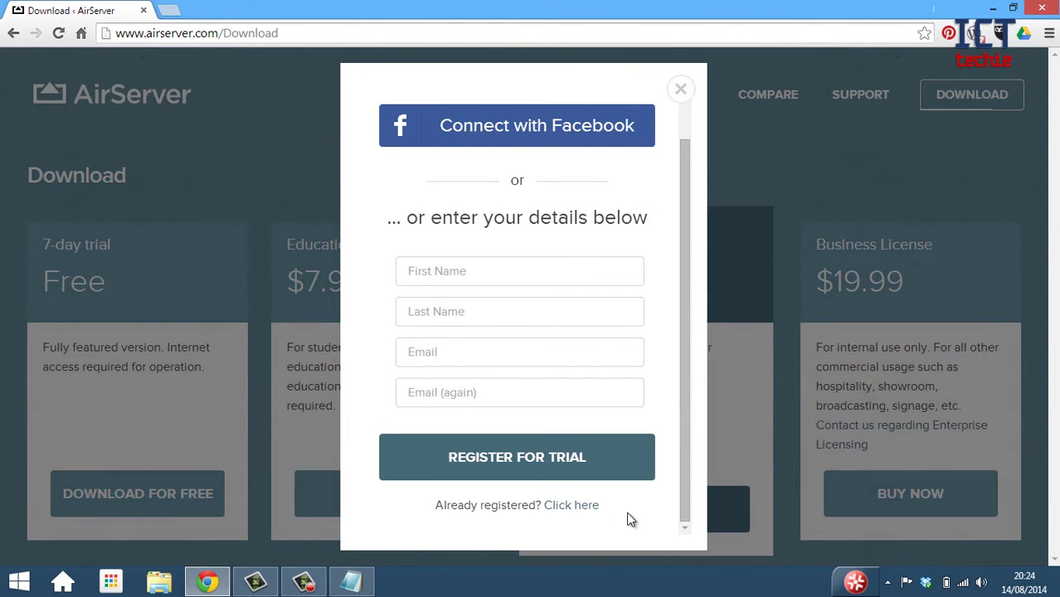
left_click(583, 507)
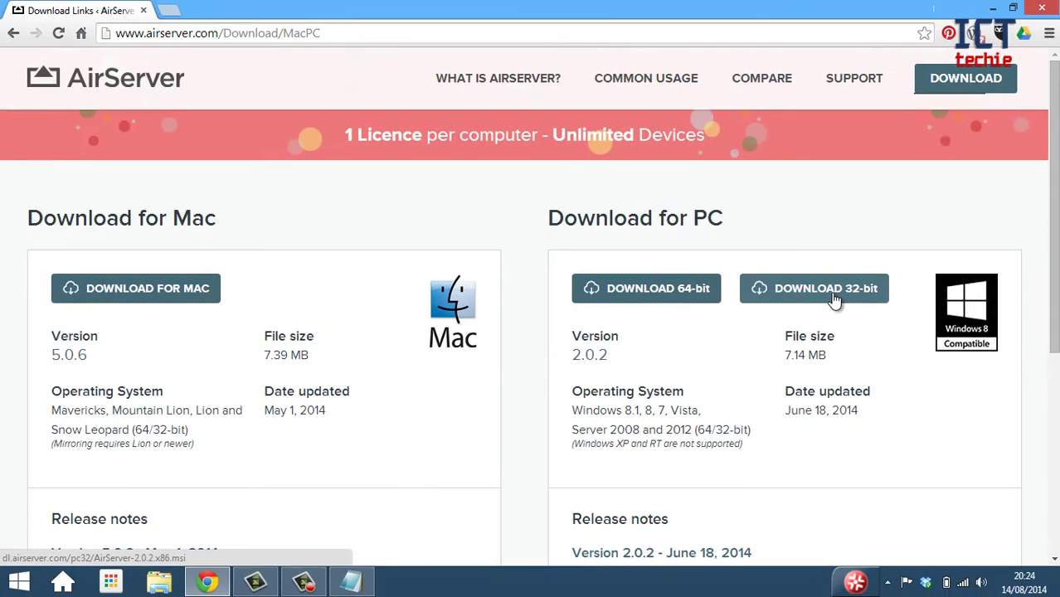
Download the 32-bit AirServer installer for PC and run its setup wizard past the welcome page
left_click(831, 292)
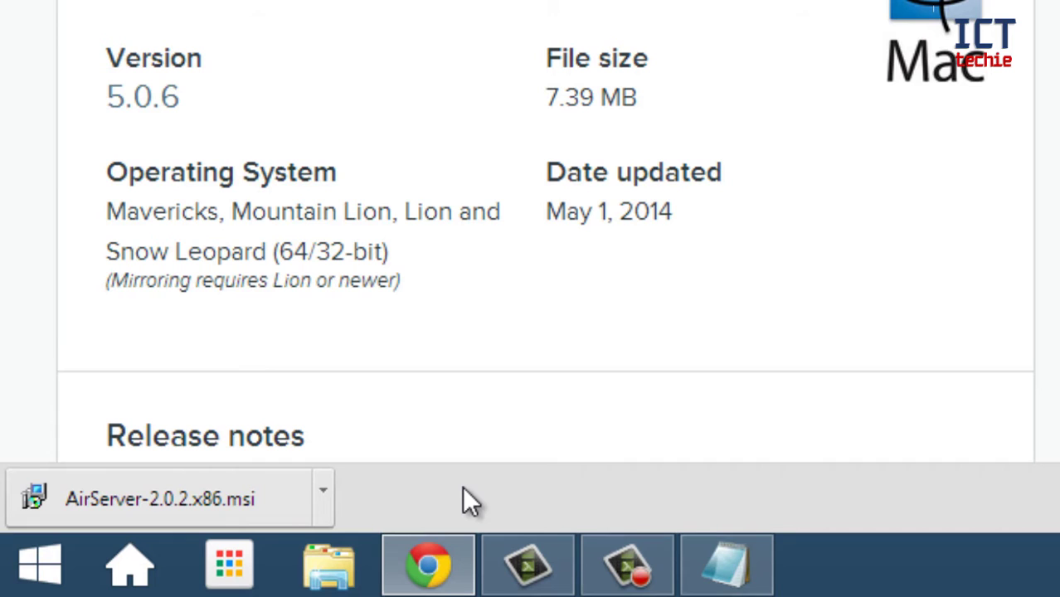
left_click(130, 509)
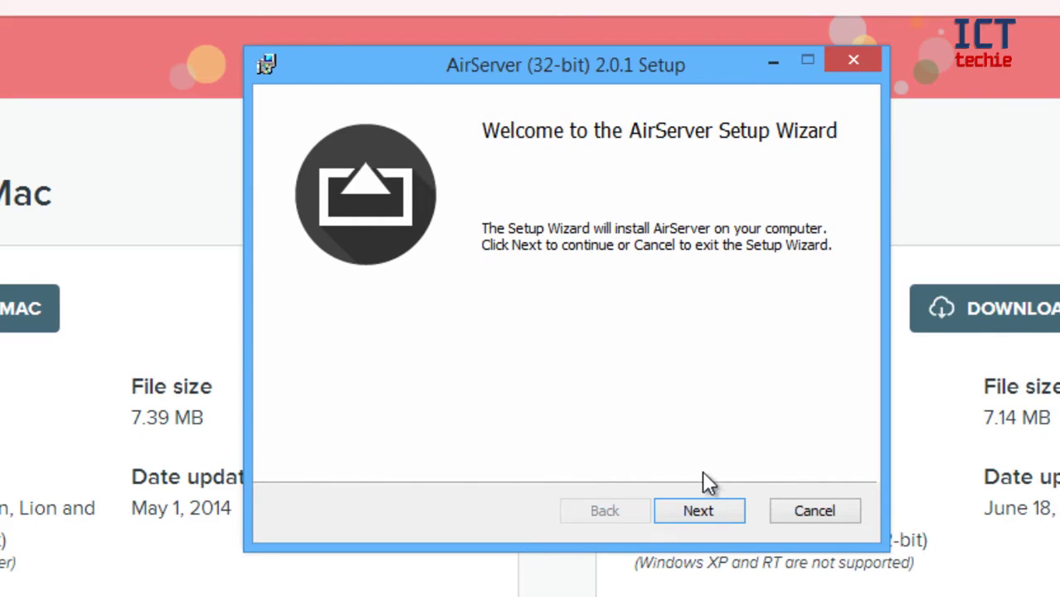
left_click(701, 510)
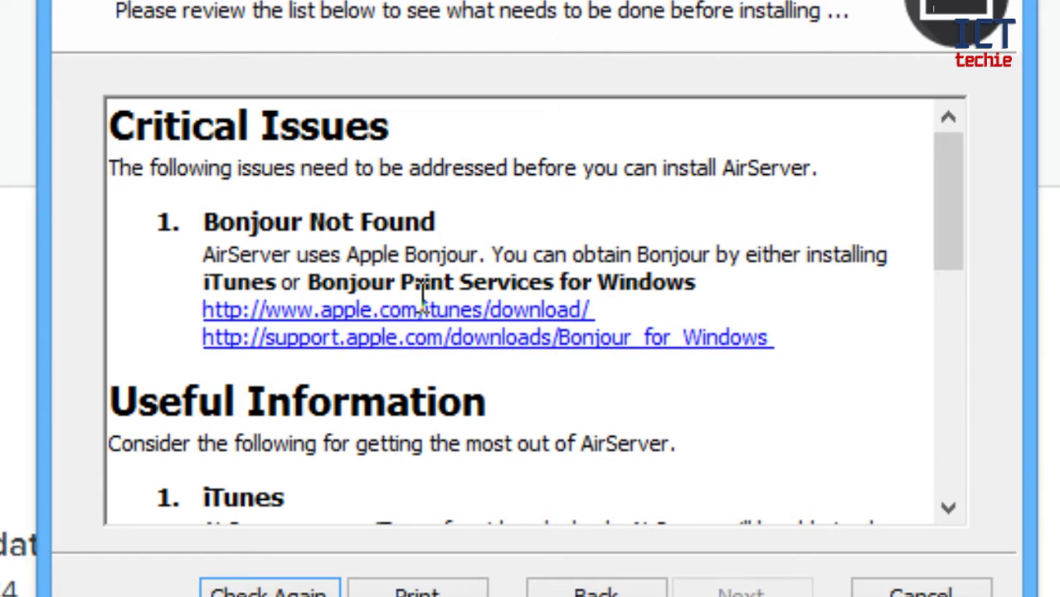
Review the setup's full list of critical issues and useful information about what is needed before installing
left_click(948, 510)
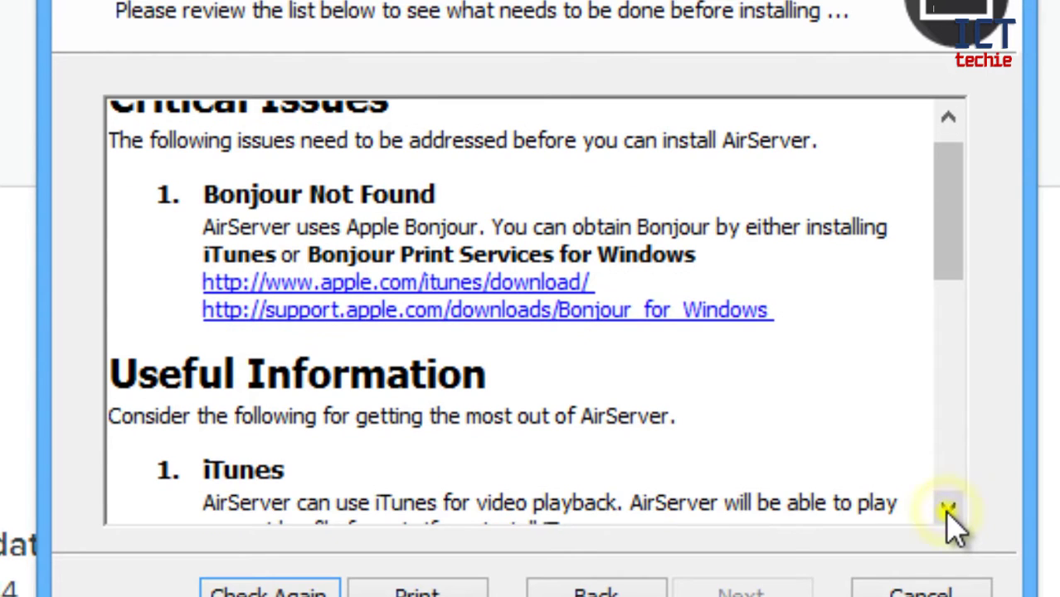
left_click(948, 510)
left_click(948, 512)
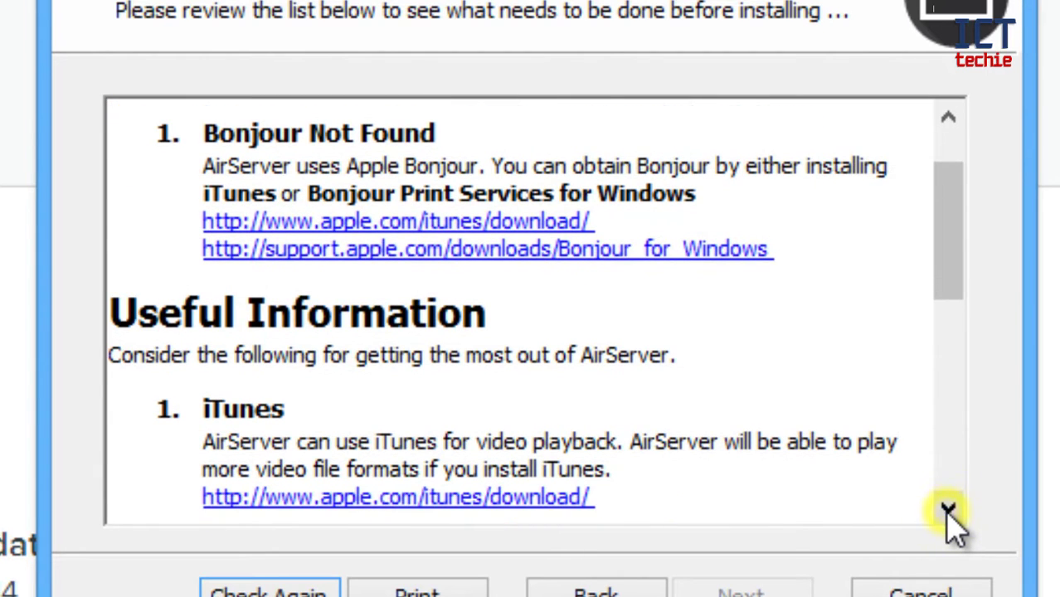
left_click(948, 512)
left_click(948, 511)
left_click(948, 511)
left_click(948, 512)
left_click(948, 512)
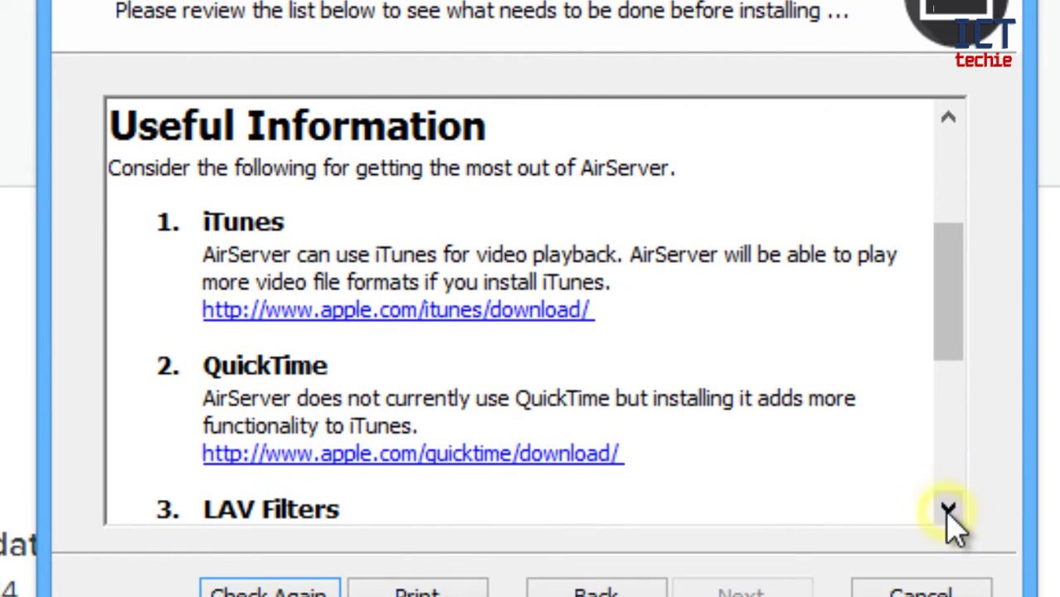
left_click(948, 512)
left_click(948, 512)
left_click(948, 511)
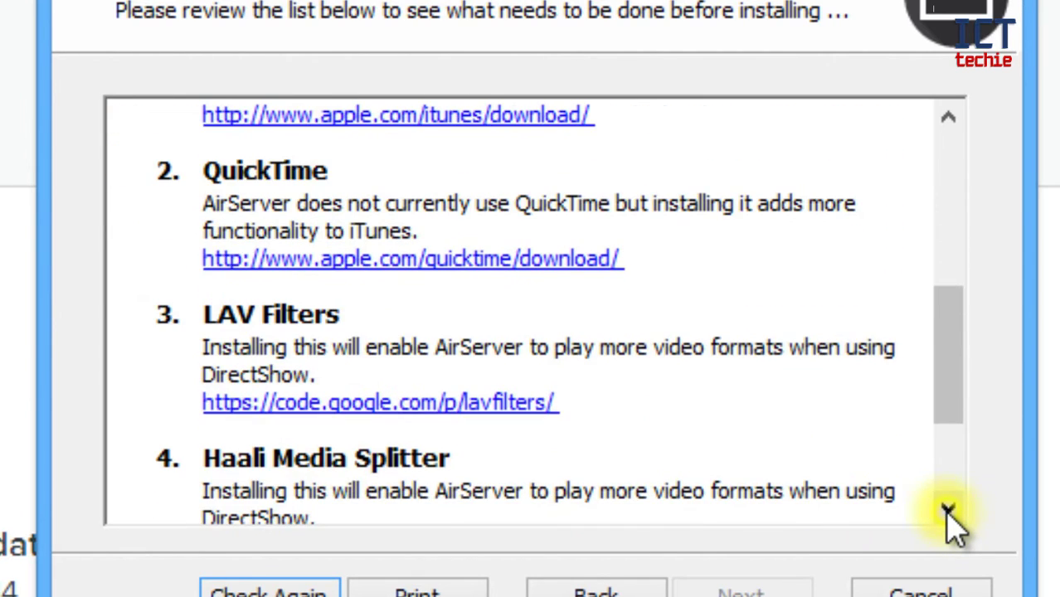
left_click(948, 510)
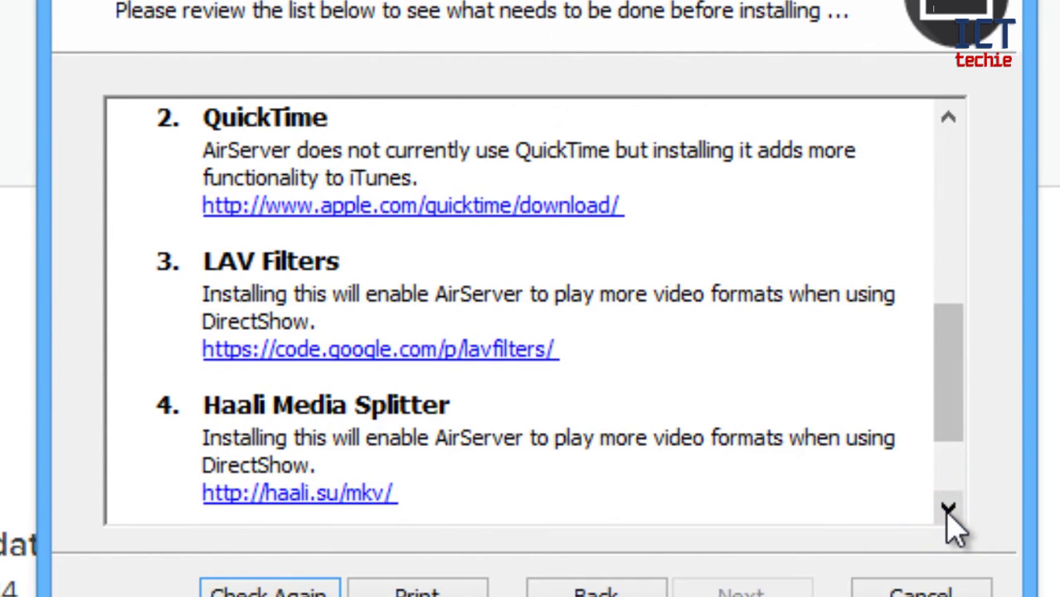
left_click(948, 510)
left_click(948, 510)
left_click(948, 510)
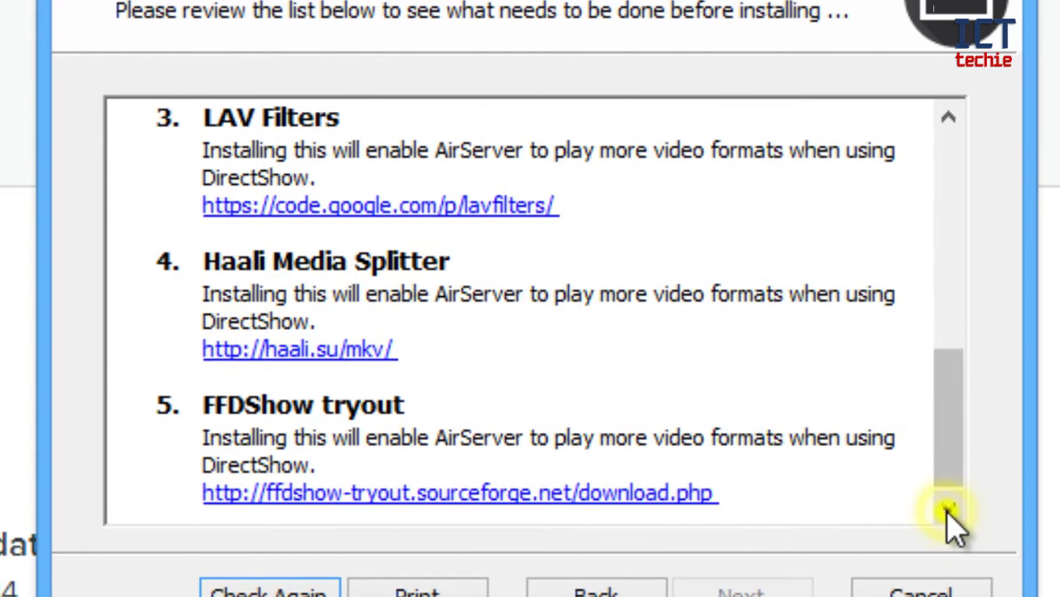
left_click(948, 510)
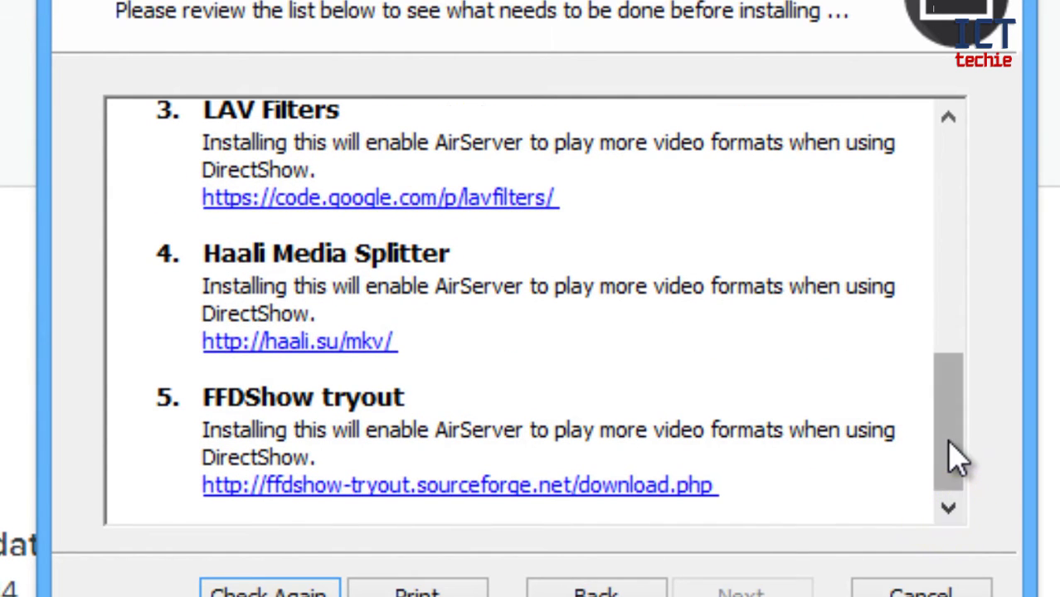
left_click_drag(954, 450, 921, 235)
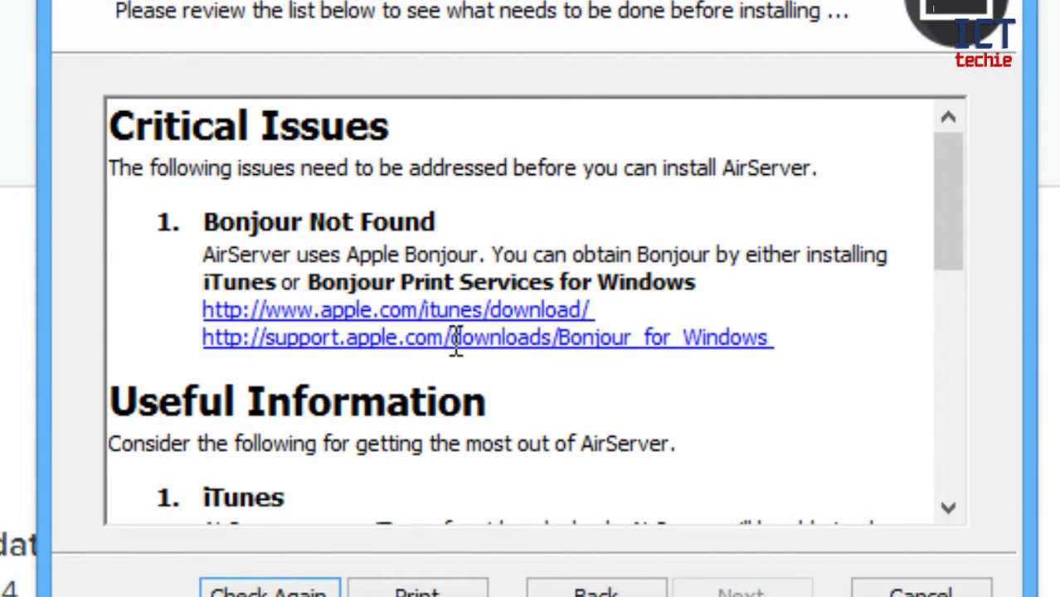
Copy the Bonjour_for_Windows link from the critical issues list and open it in a new browser tab
left_click(429, 338)
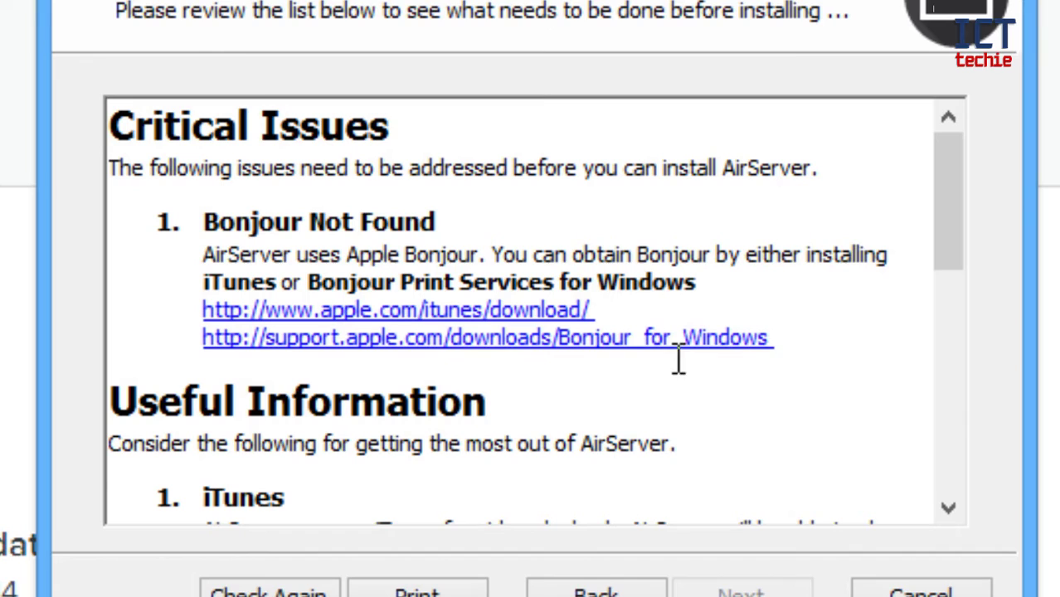
left_click(803, 337)
left_click_drag(757, 340, 208, 355)
key("ctrl+c")
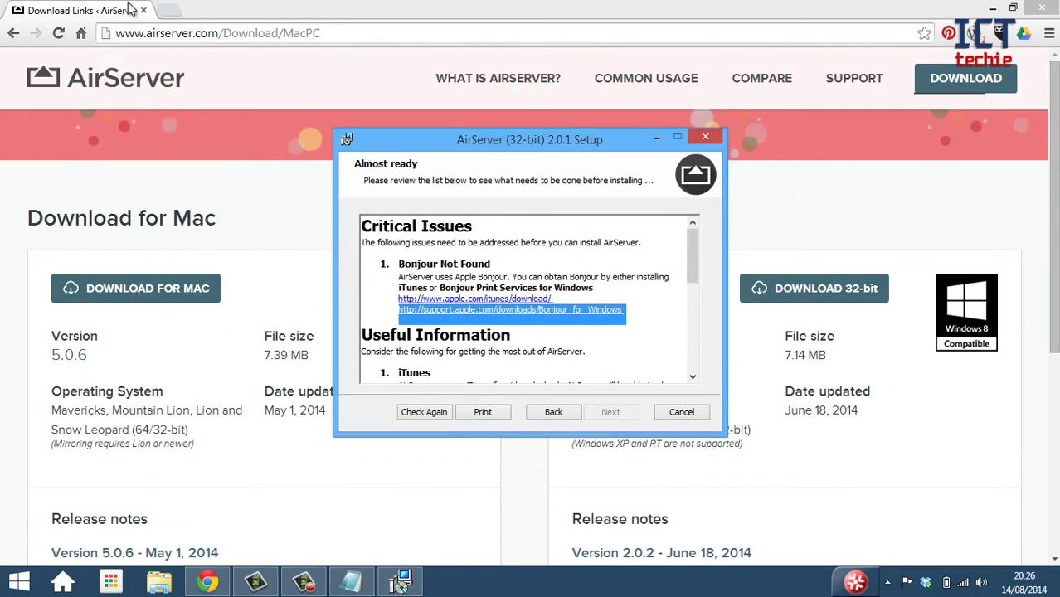
left_click(169, 10)
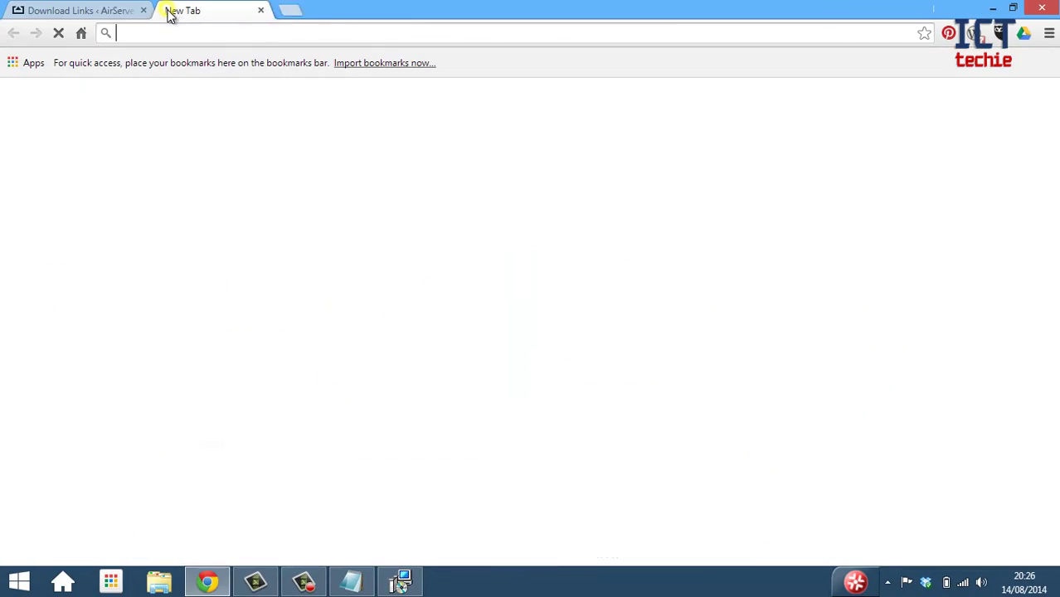
key("ctrl+v")
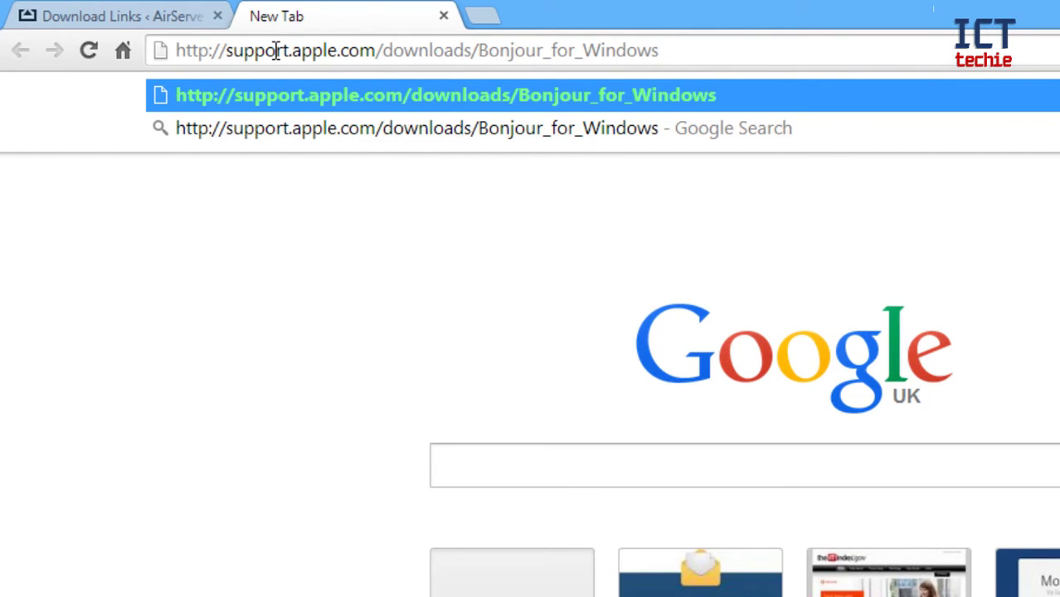
key("Return")
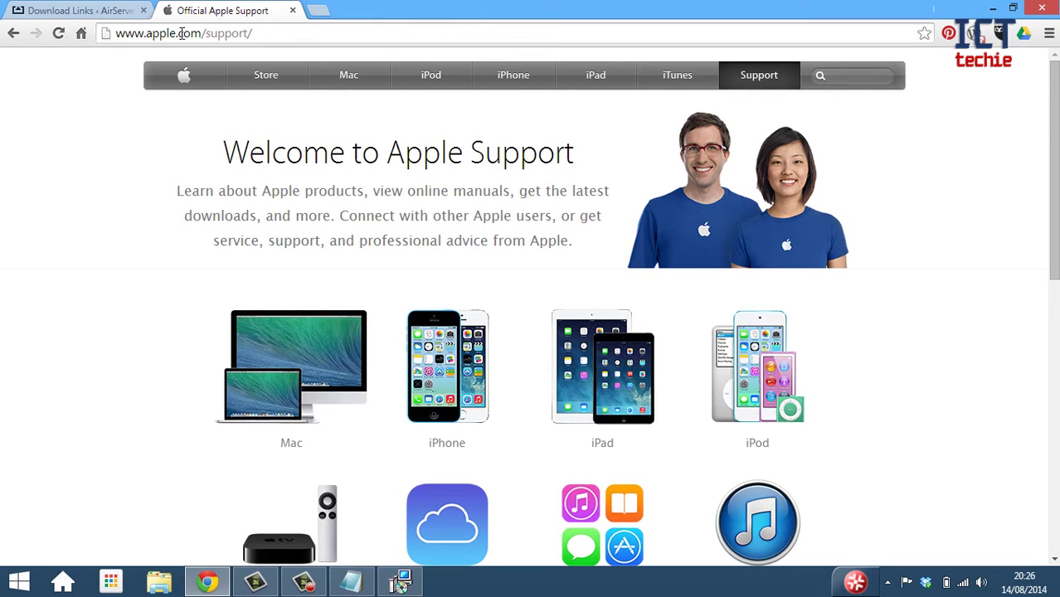
Recheck the required Bonjour component in the AirServer setup and search Apple Support for "bonjour print services"
left_click(123, 11)
left_click(400, 585)
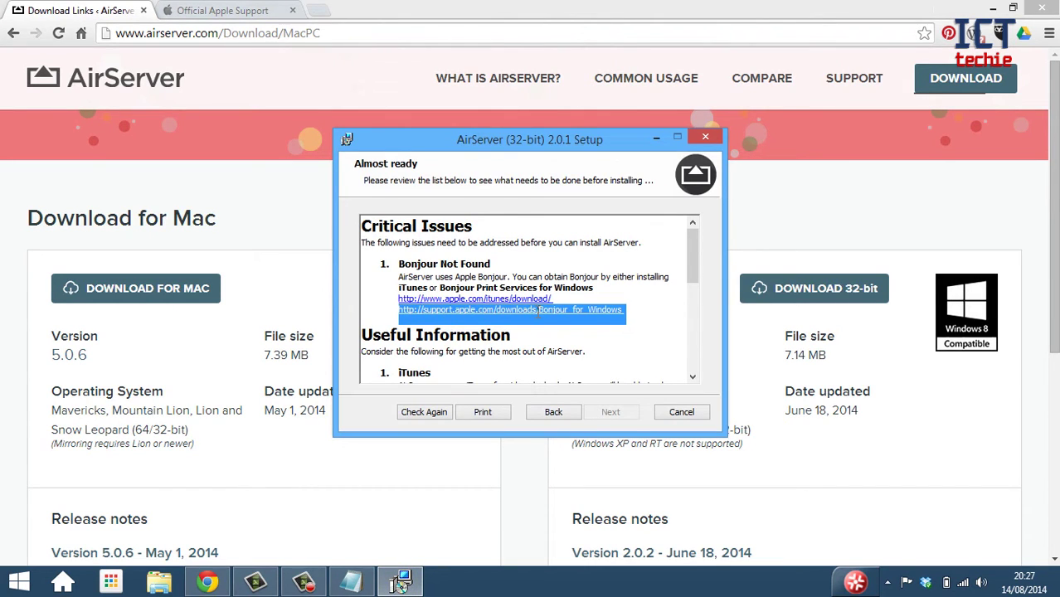
left_click(236, 10)
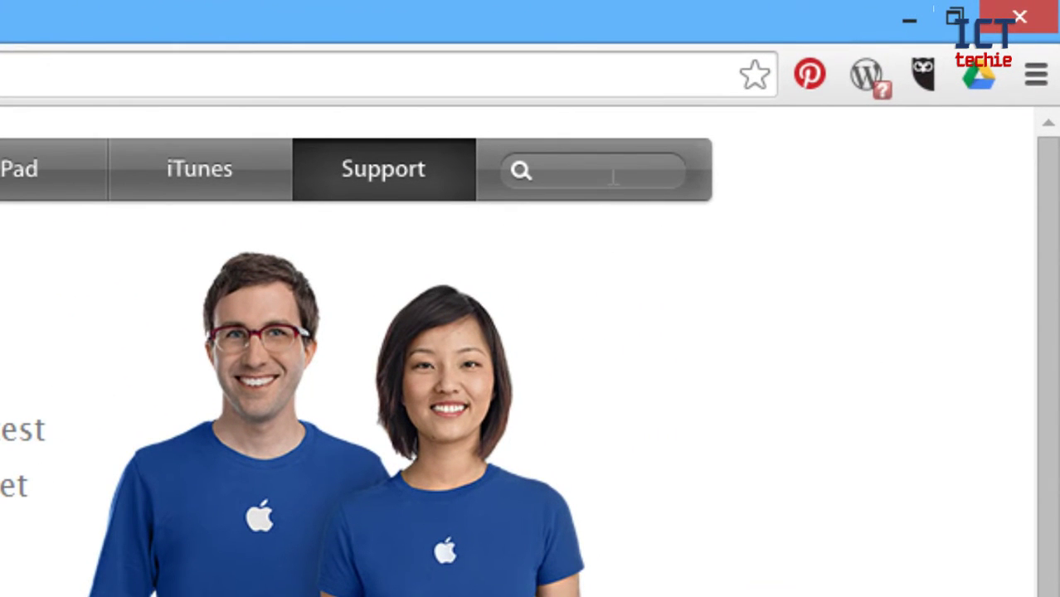
left_click(612, 172)
type("b")
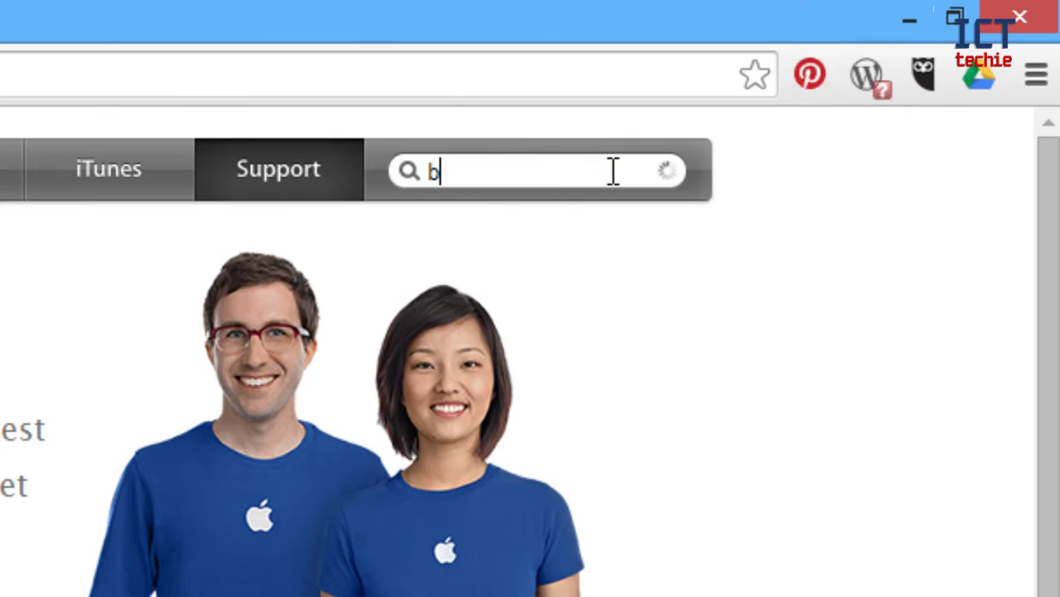
type("onjour")
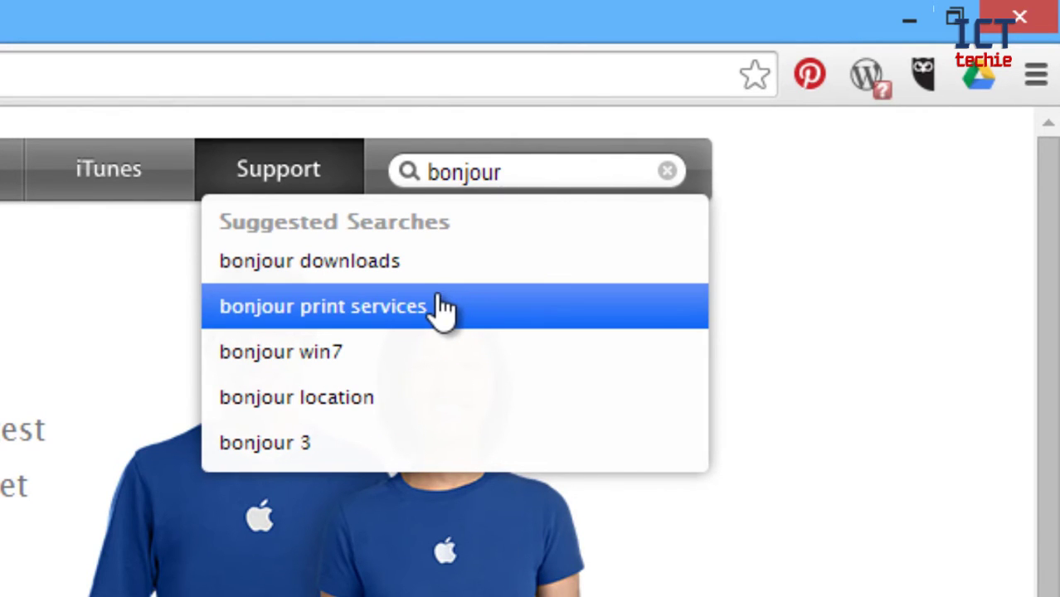
left_click(357, 306)
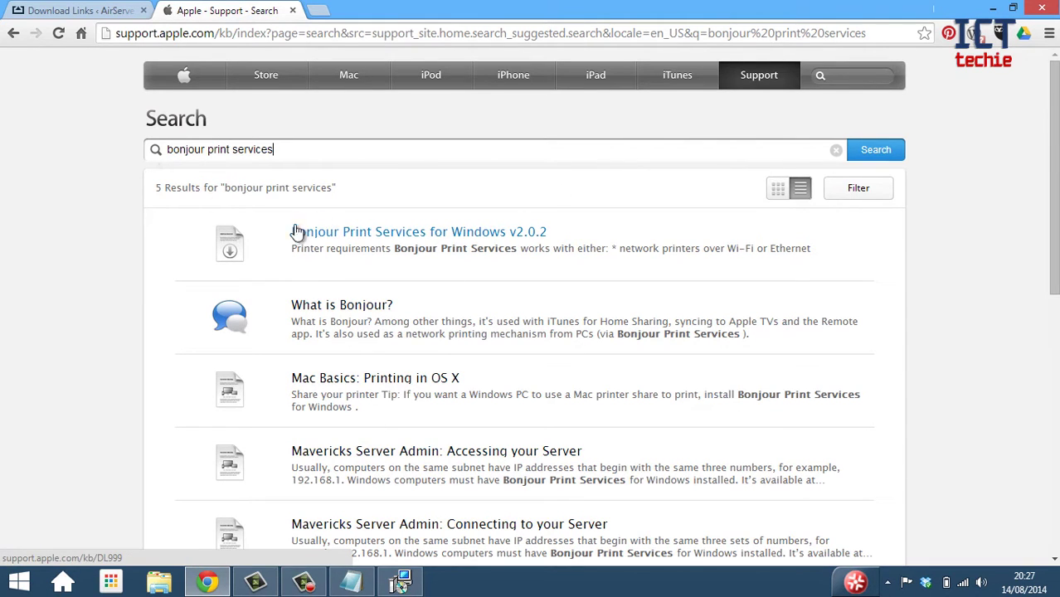
Download Bonjour Print Services for Windows v2.0.2 and launch BonjourPSSetup.exe
left_click(388, 234)
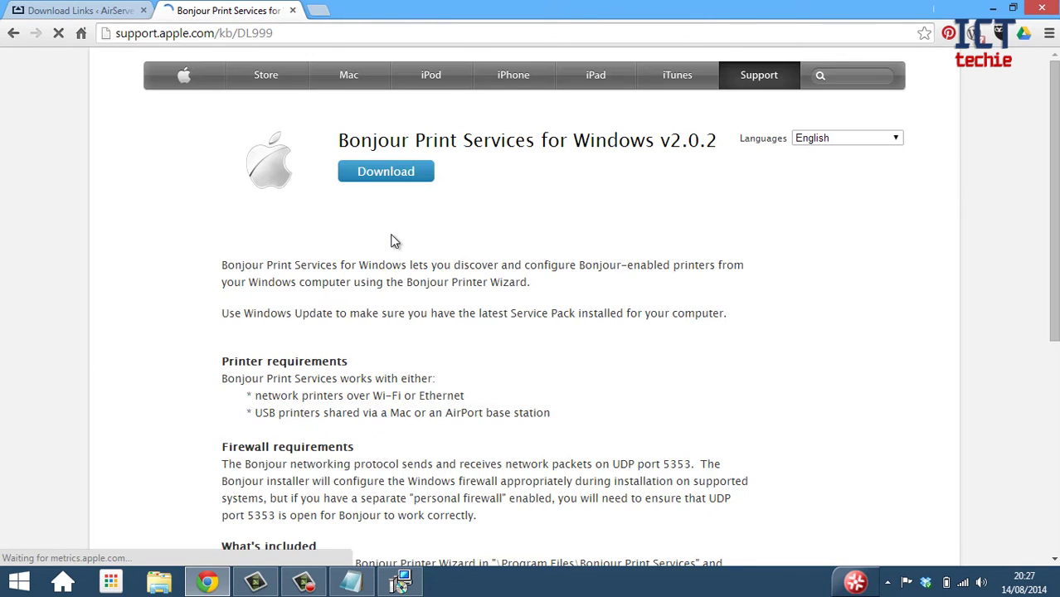
left_click(382, 170)
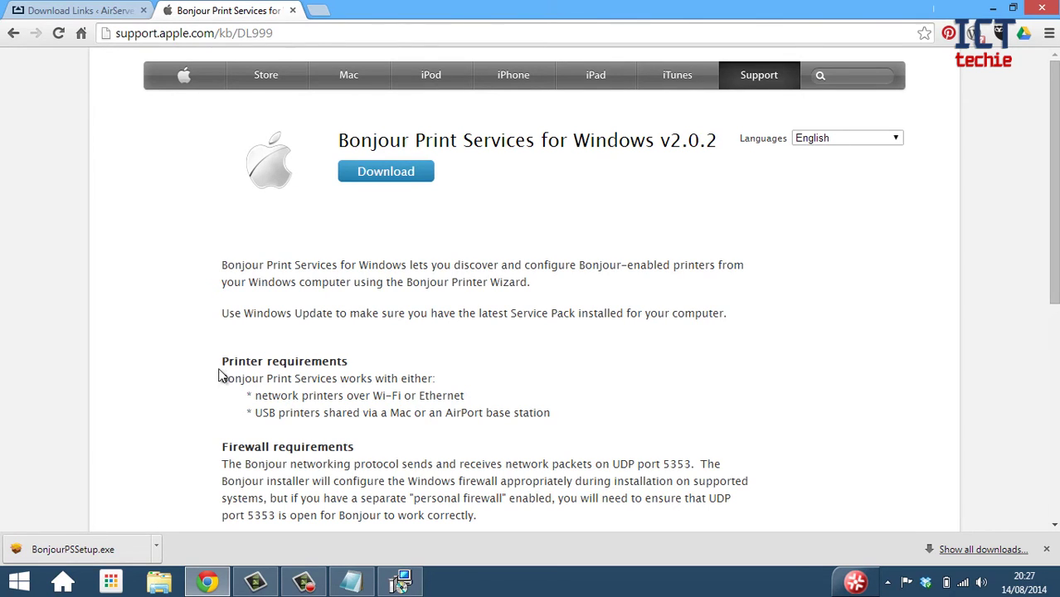
left_click(69, 554)
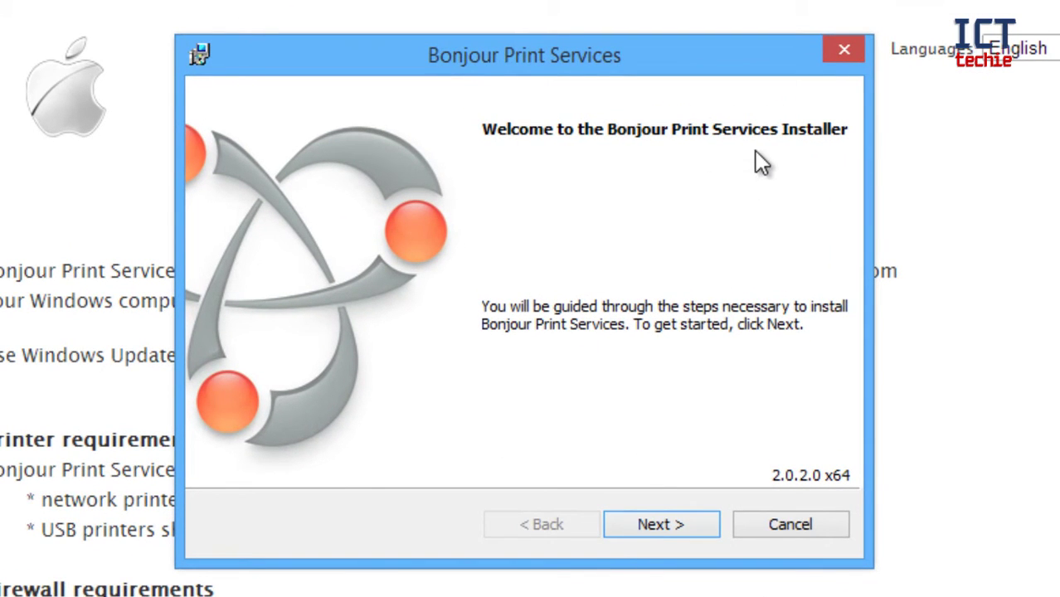
Accept the Bonjour Print Services license agreement and continue to the installation options
left_click(677, 511)
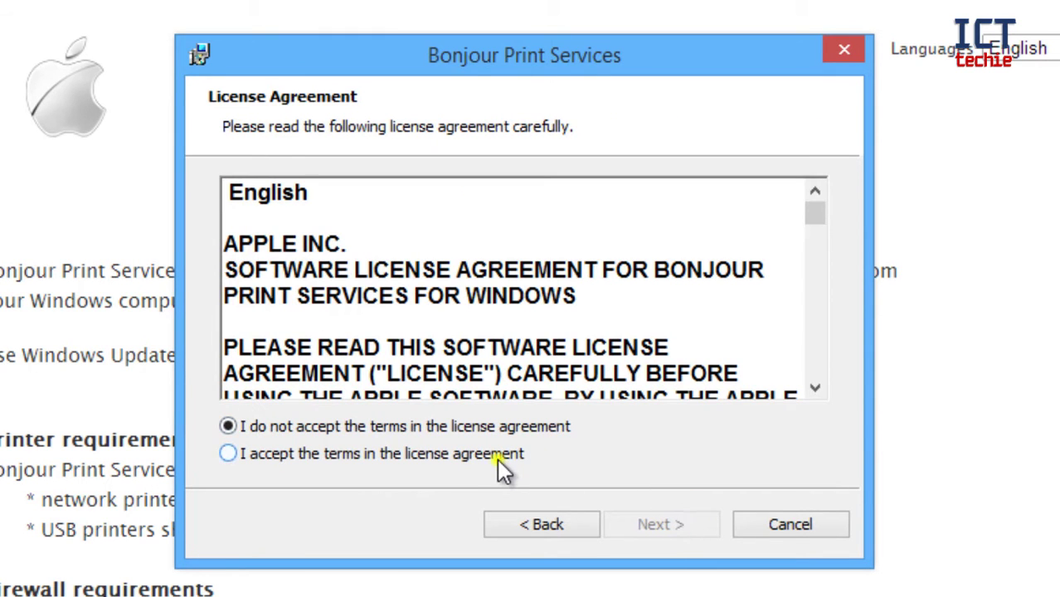
left_click(497, 457)
left_click(664, 529)
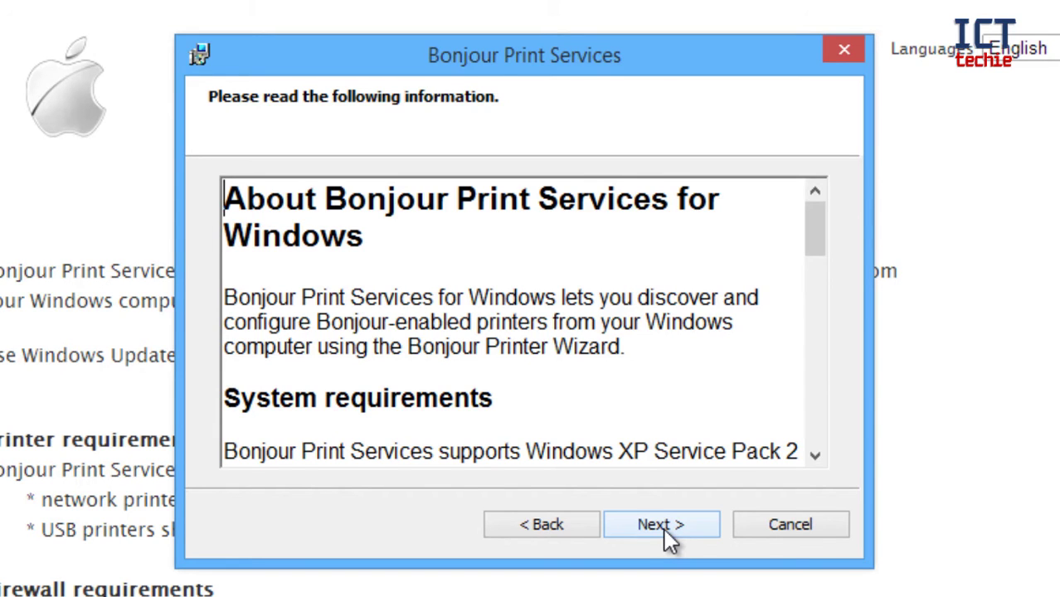
left_click(664, 529)
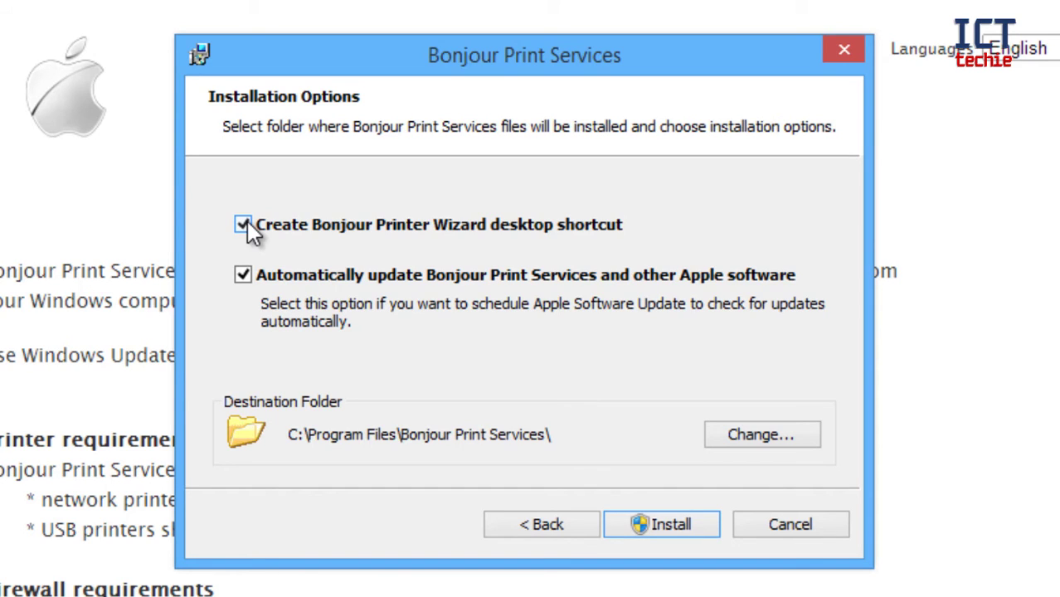
Disable the Bonjour Printer Wizard desktop shortcut, then install Bonjour Print Services and close its installer
left_click(246, 224)
left_click(674, 521)
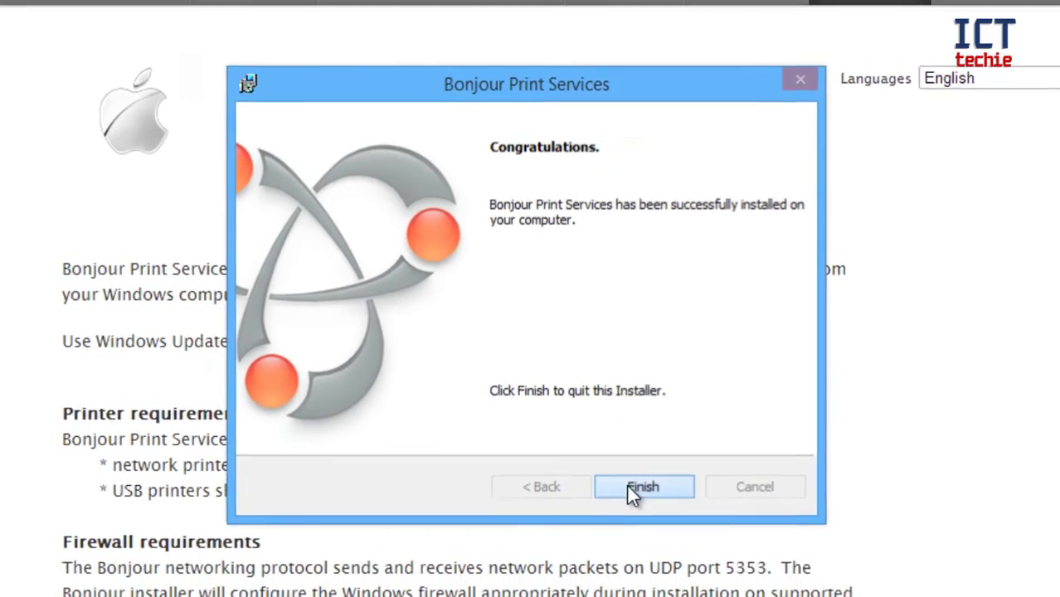
left_click(630, 489)
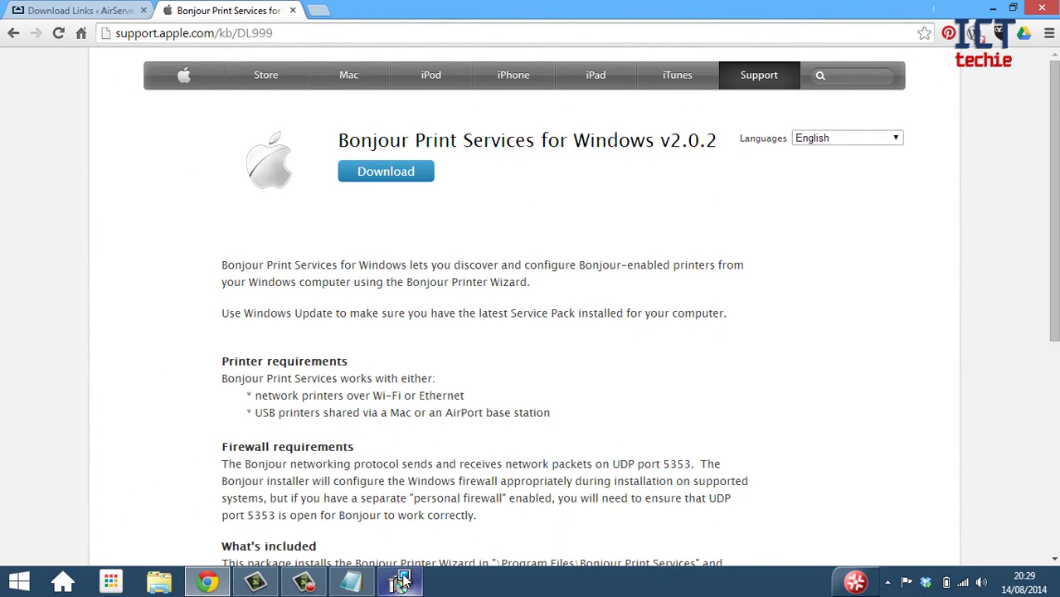
Return to the AirServer (32-bit) 2.0.1 Setup and check again for the required Bonjour component
mouse_move(401, 582)
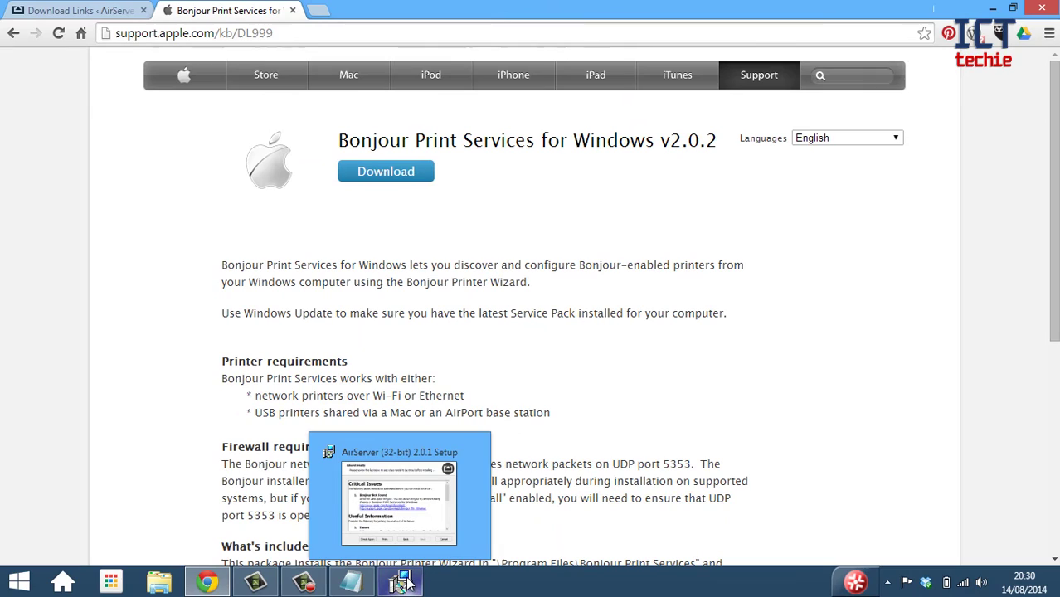
left_click(404, 581)
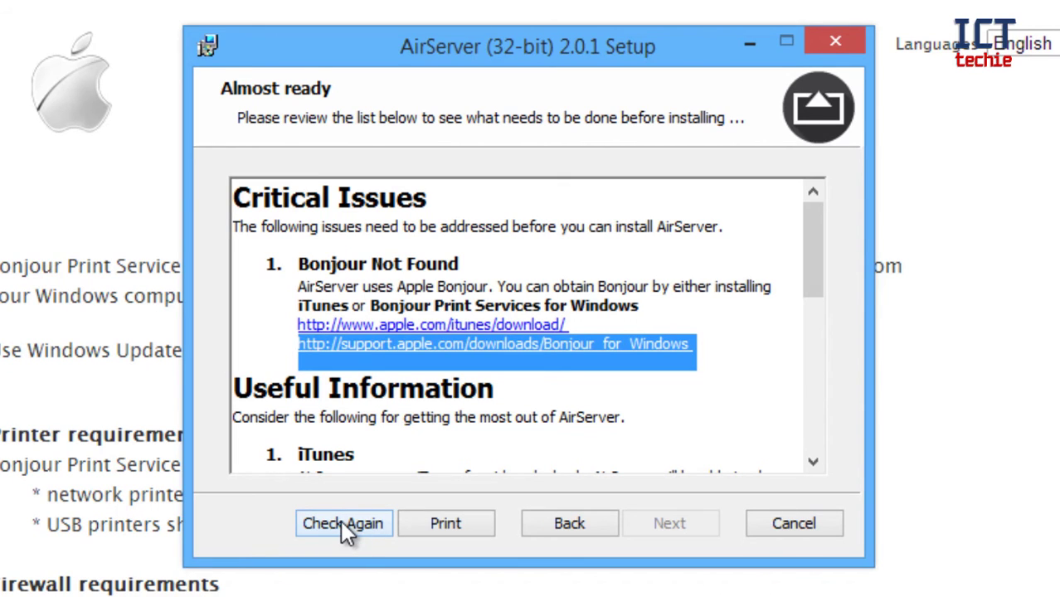
left_click(341, 523)
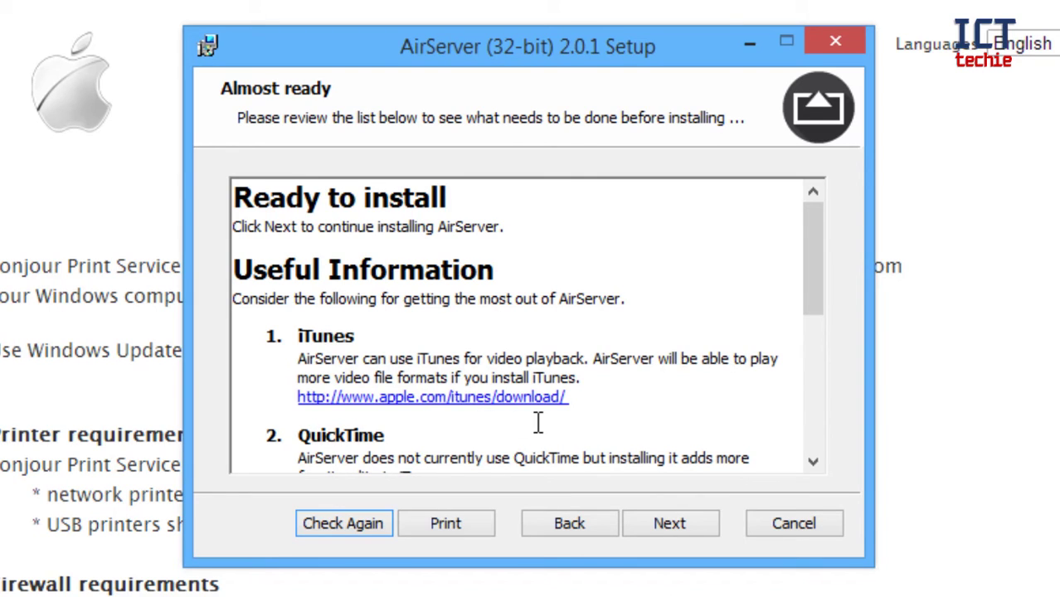
Continue the AirServer setup and accept the terms of its End-User License Agreement
left_click(651, 528)
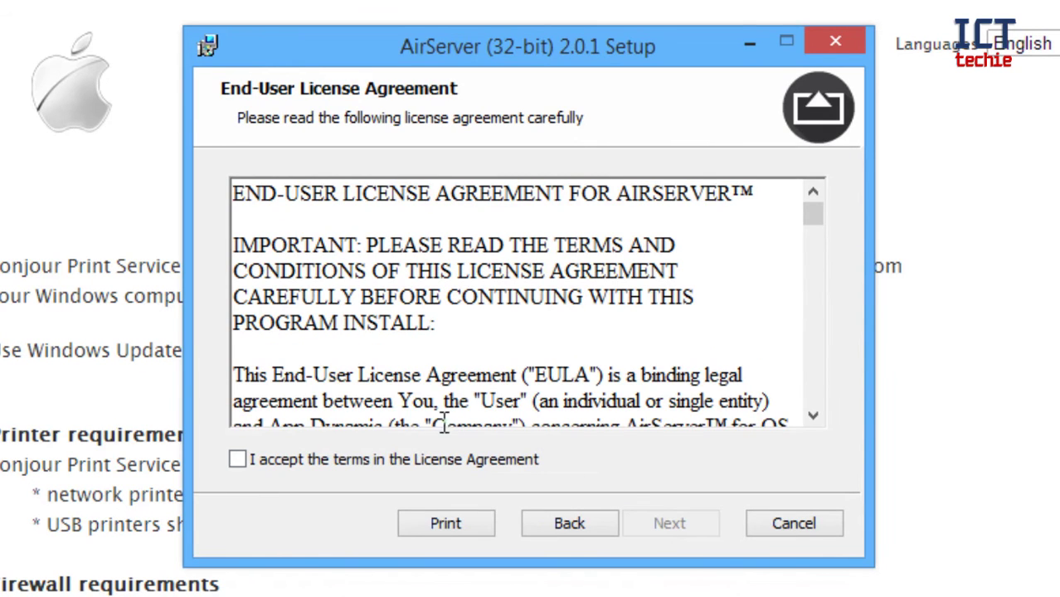
left_click(407, 460)
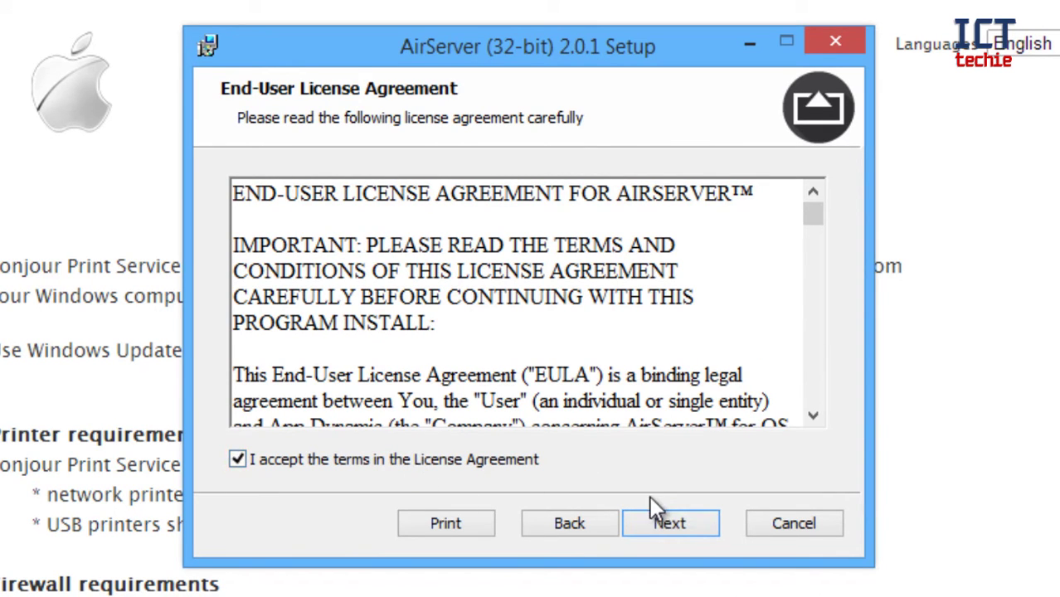
left_click(674, 531)
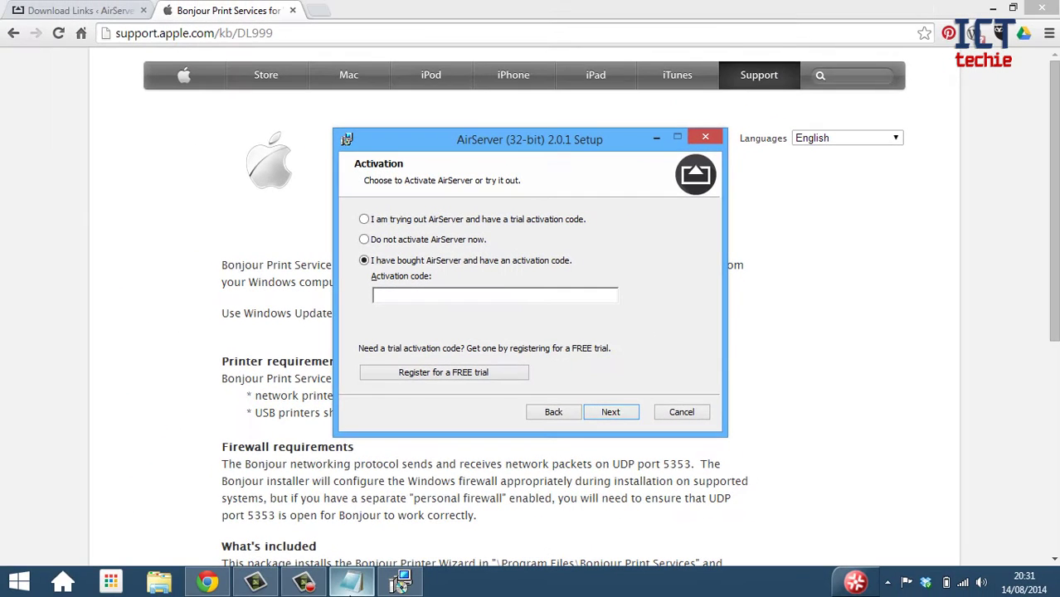
Paste the activation code from the Airserver License note into the bought-AirServer activation option and continue to the destination folder
left_click(351, 581)
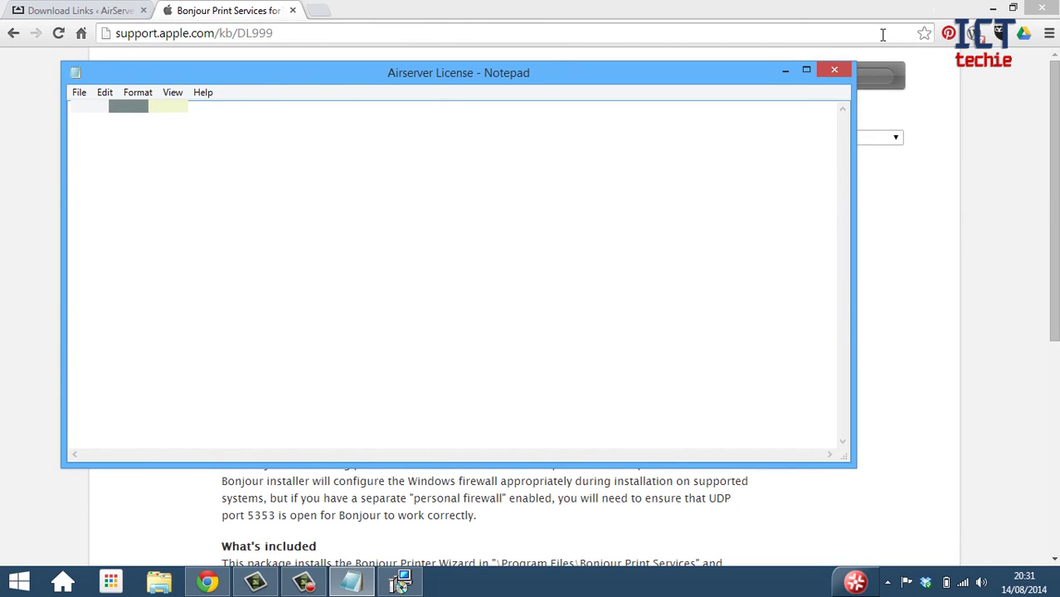
left_click(785, 70)
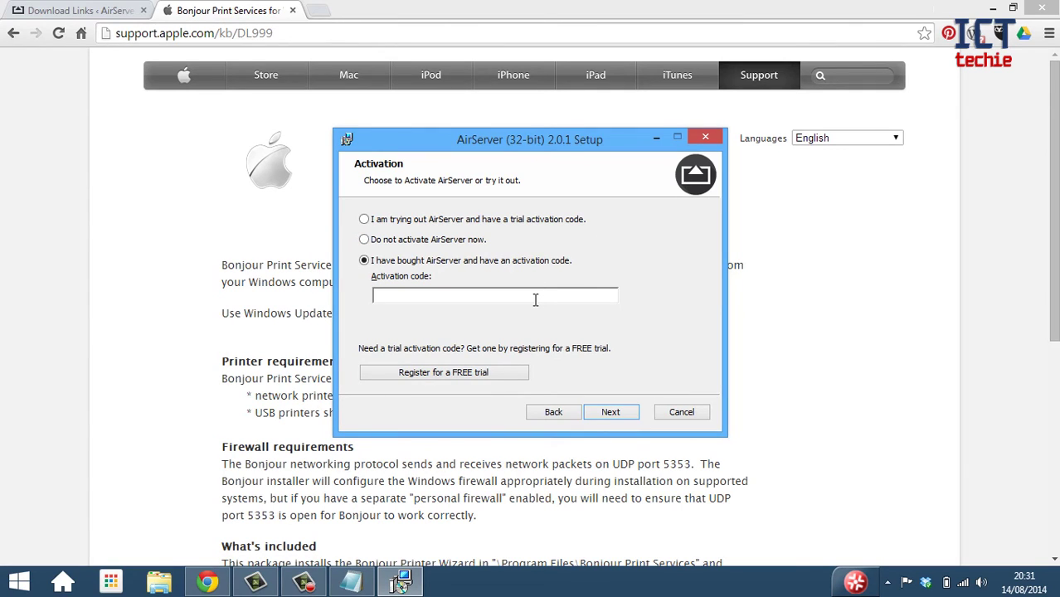
key("ctrl+v")
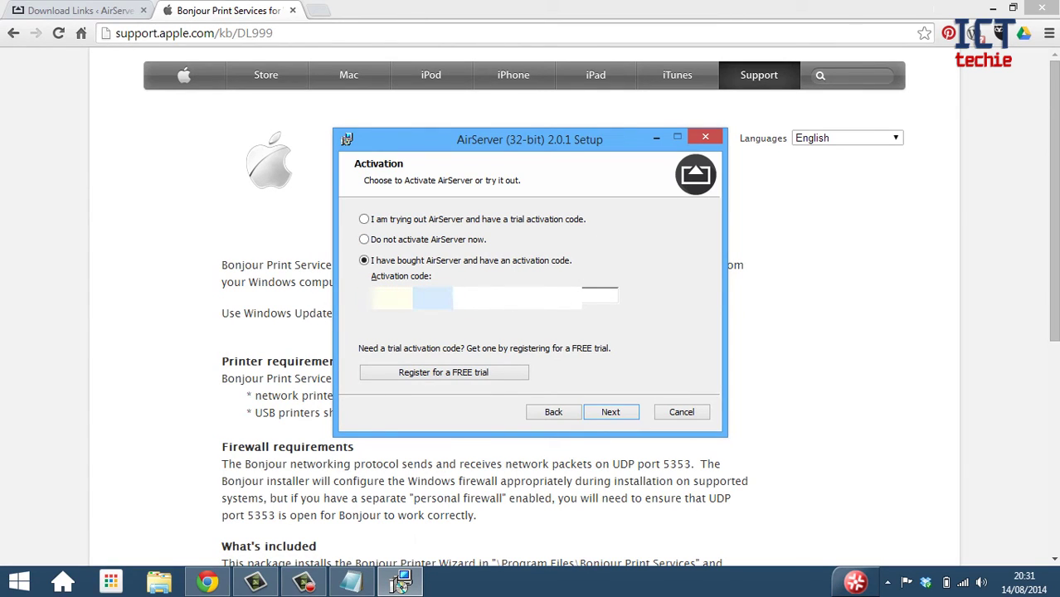
left_click(612, 413)
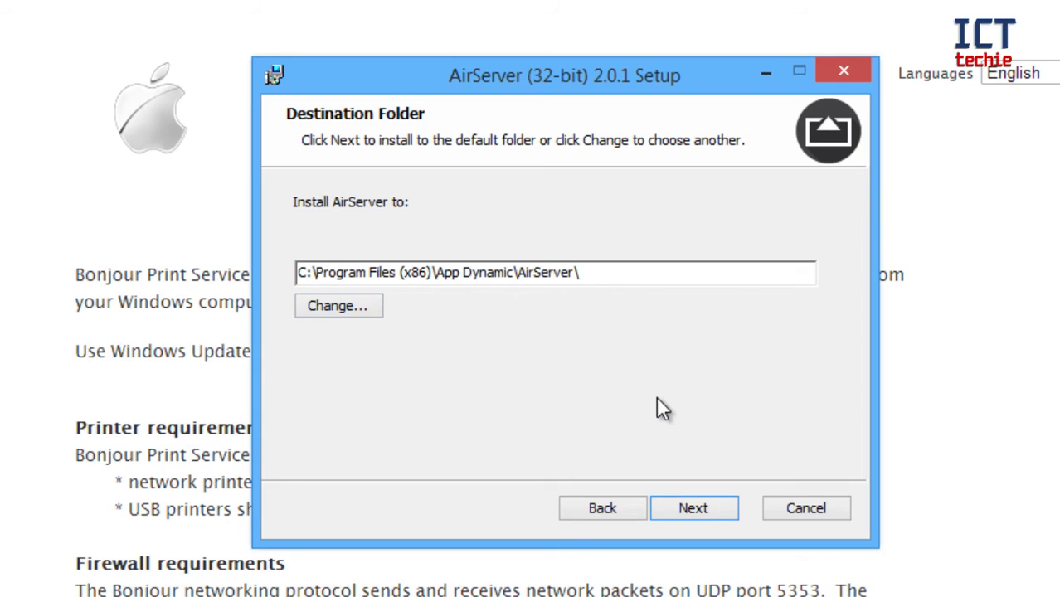
Keep the default AirServer destination folder and set AirServer to start every time anyone logs on to Windows
left_click(701, 512)
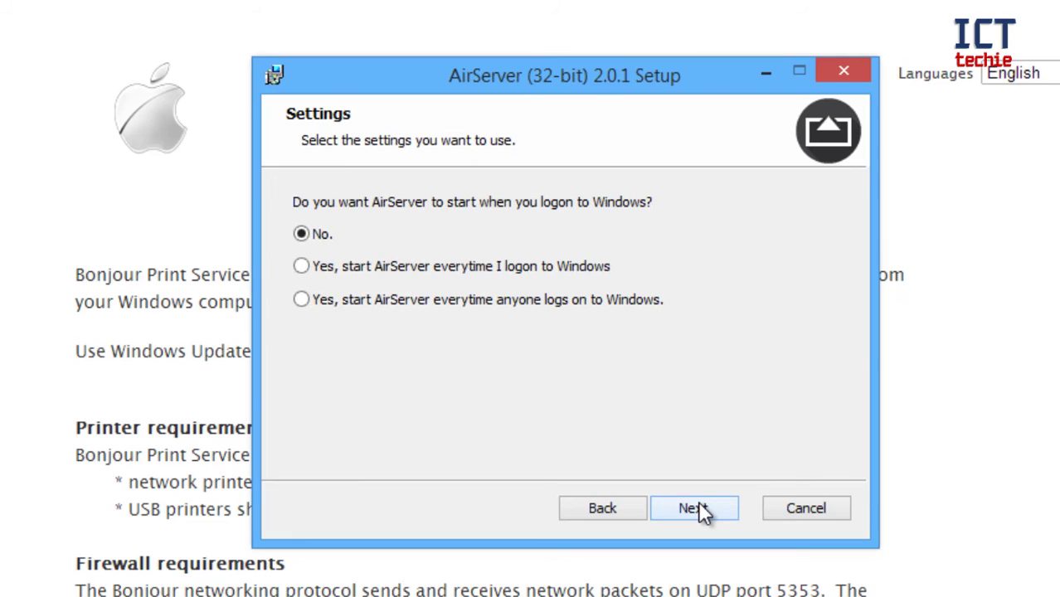
left_click(307, 299)
left_click(697, 510)
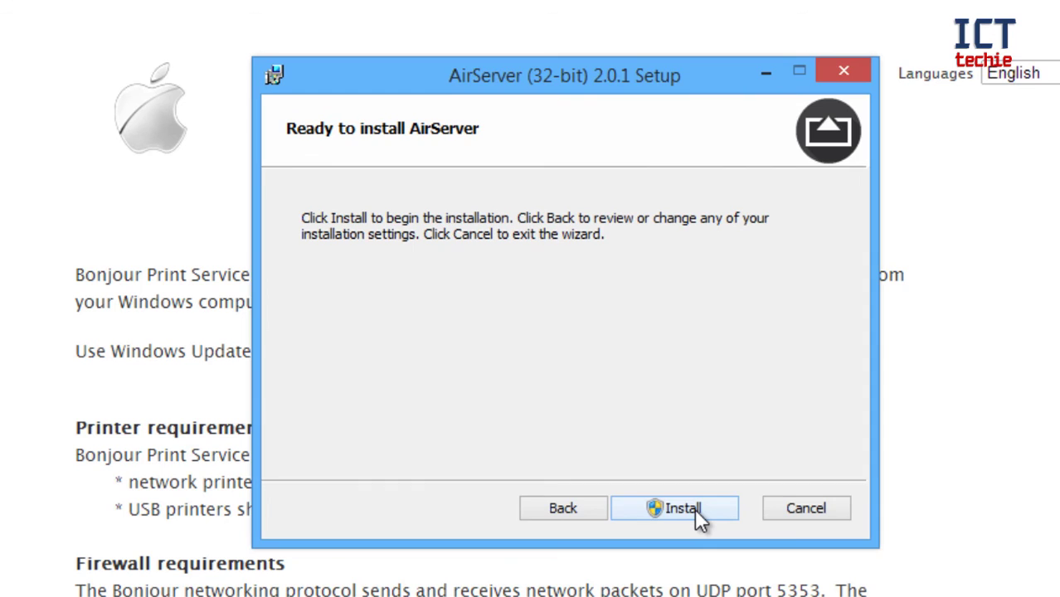
Install AirServer and finish the setup wizard with AirServer set to launch on exit
left_click(695, 508)
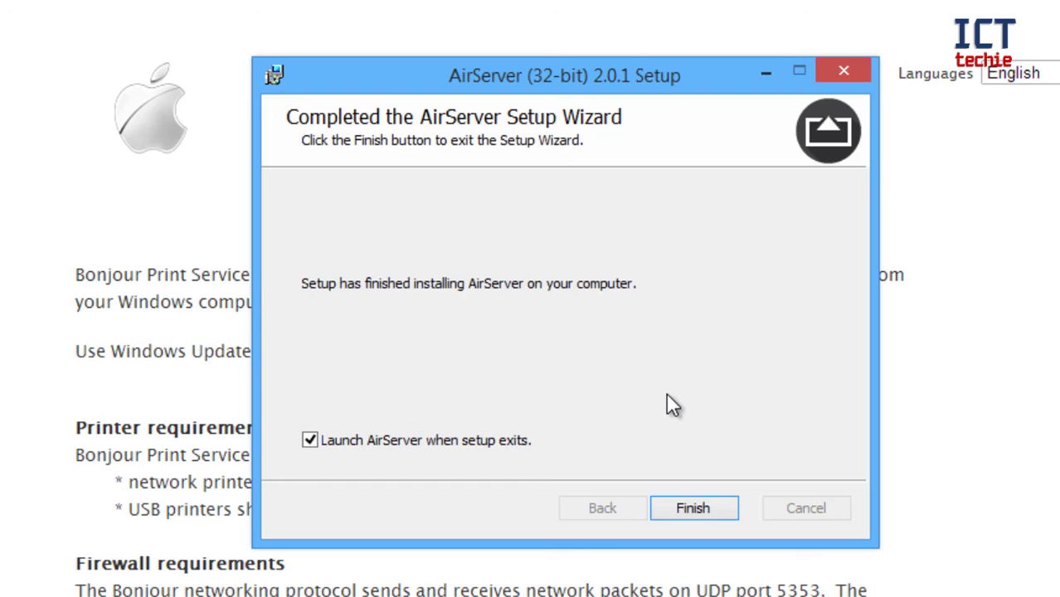
left_click(690, 508)
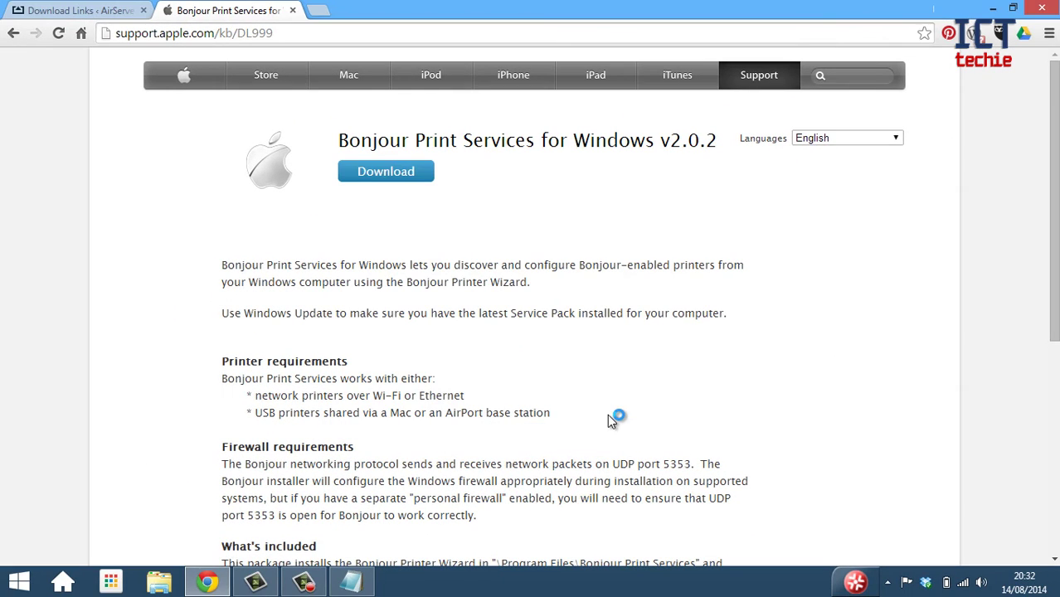